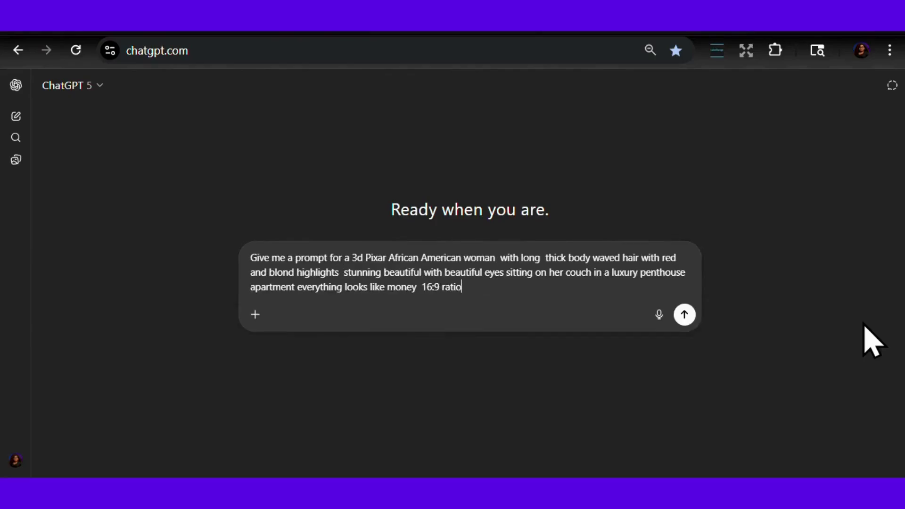
Send the image-prompt request, then ask ChatGPT to 'create the above' penthouse image.
key("Return")
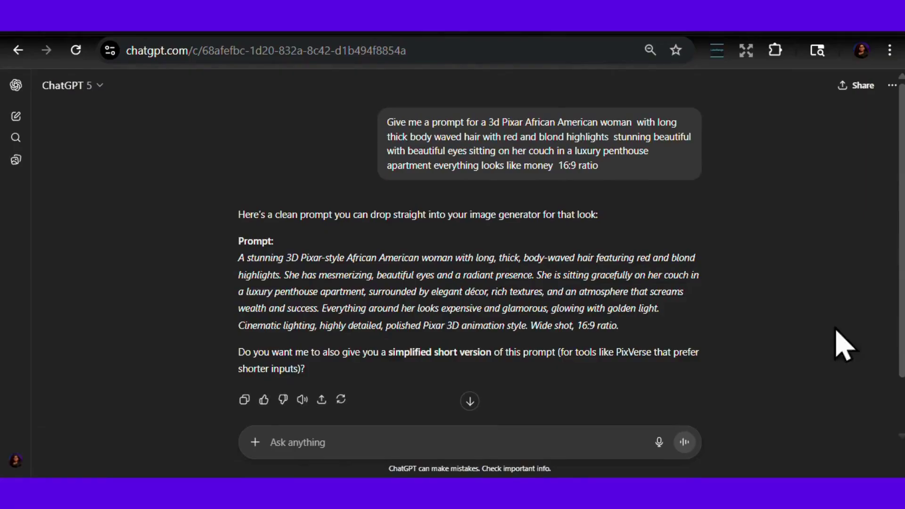
type("creat")
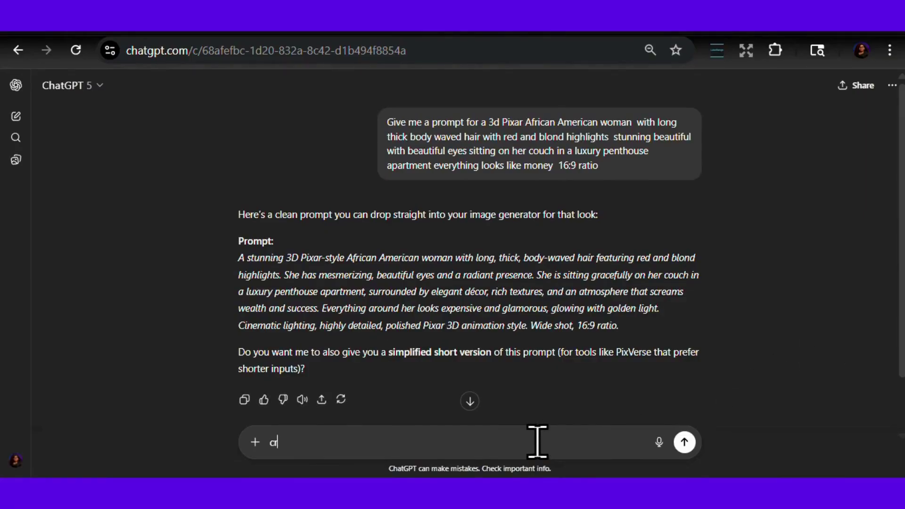
type("e the above")
key("Return")
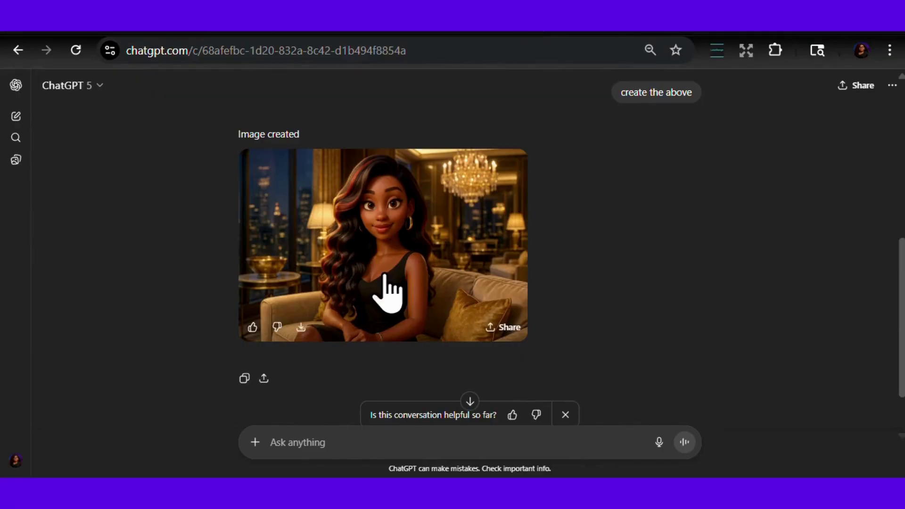
Open the generated Pixar-style woman on the penthouse couch in the full-screen image editor.
left_click(401, 301)
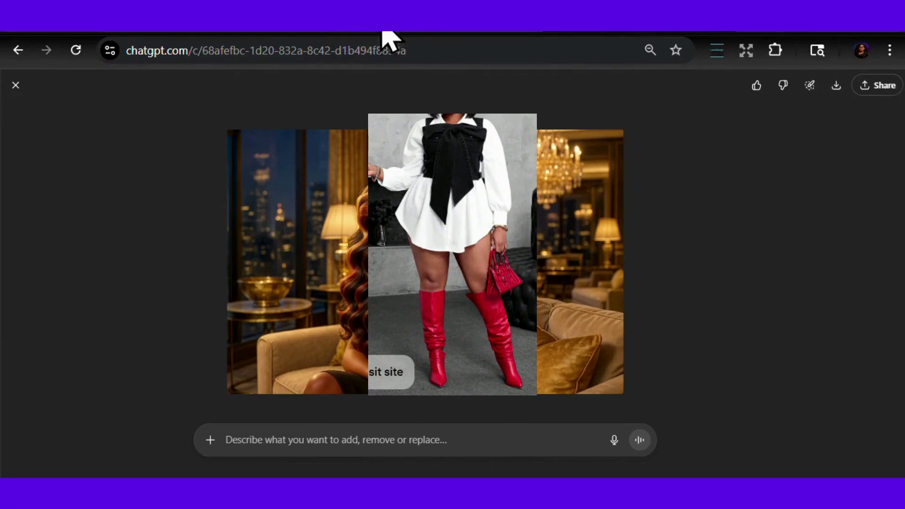
Paste the outfit-change prompt, attach the outfit reference image from Downloads, add 'no purse', and send.
type("Keep this character exactly the same—same face, same body shape, same Pixar-style look—but change her clothes to match the outfit in this image. Use the style, colors, and accessories from the outfit image. Make sure everything else stays consistent, like lighting, pose, and background")
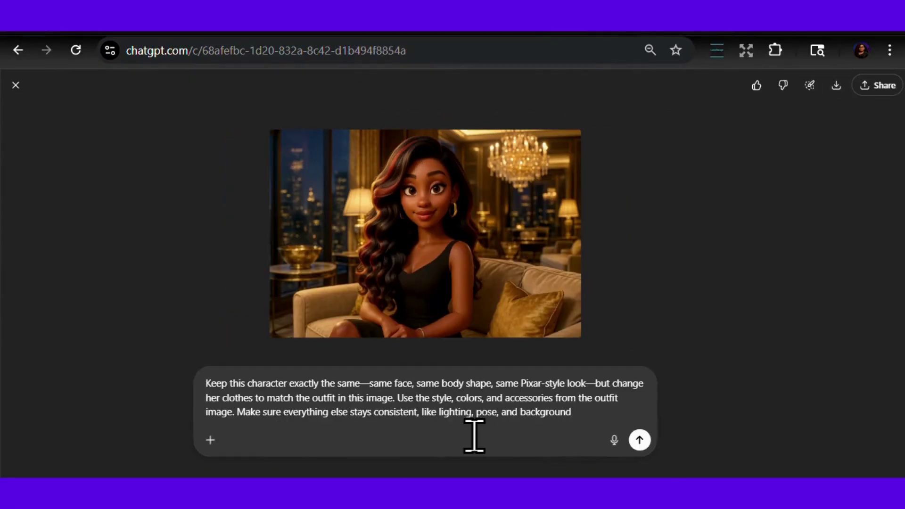
left_click(211, 441)
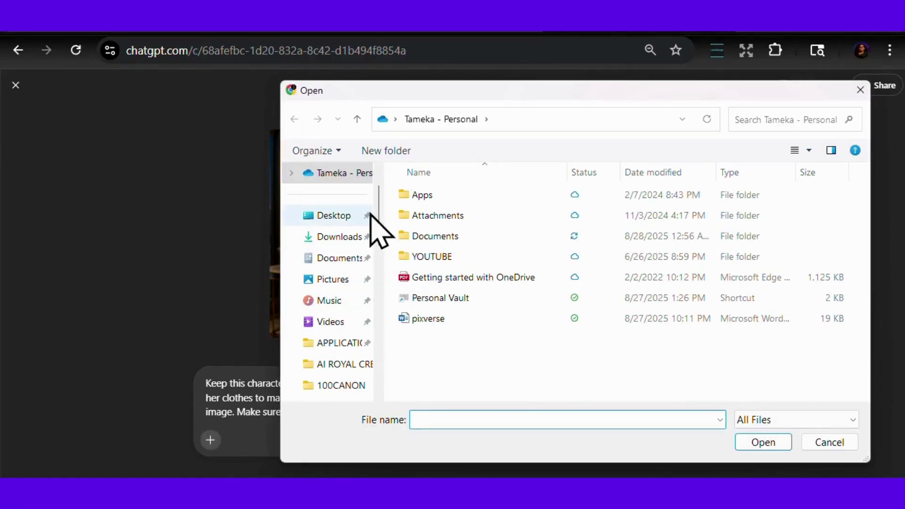
left_click(356, 236)
double_click(472, 216)
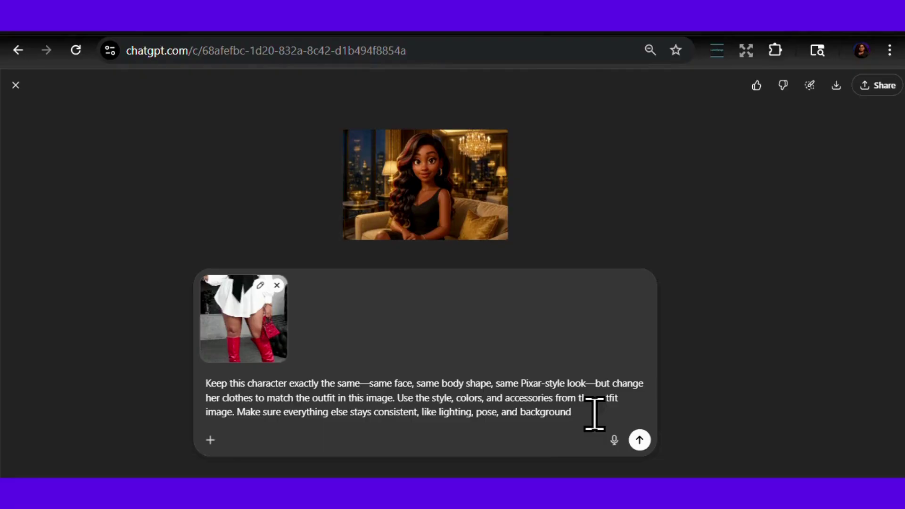
type("and to purse")
left_click(640, 440)
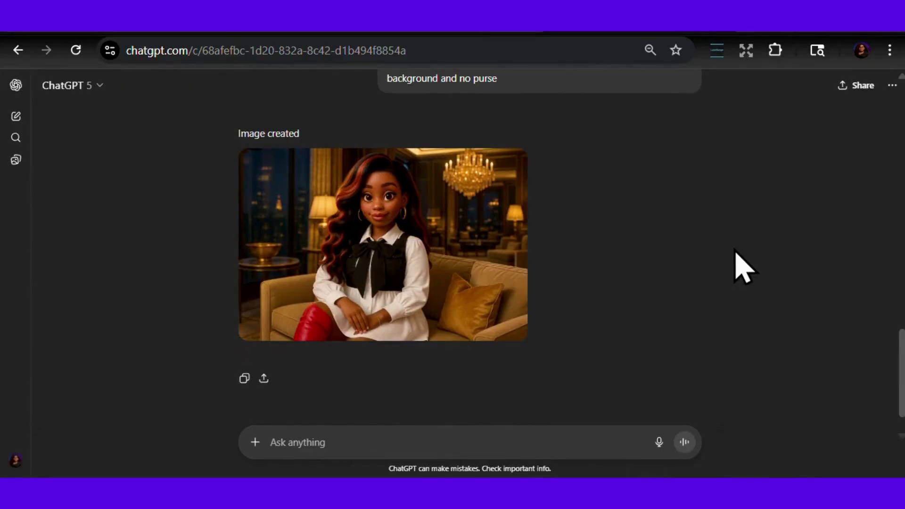
Download the restyled white-blouse, red-boots image as a PNG.
left_click(436, 258)
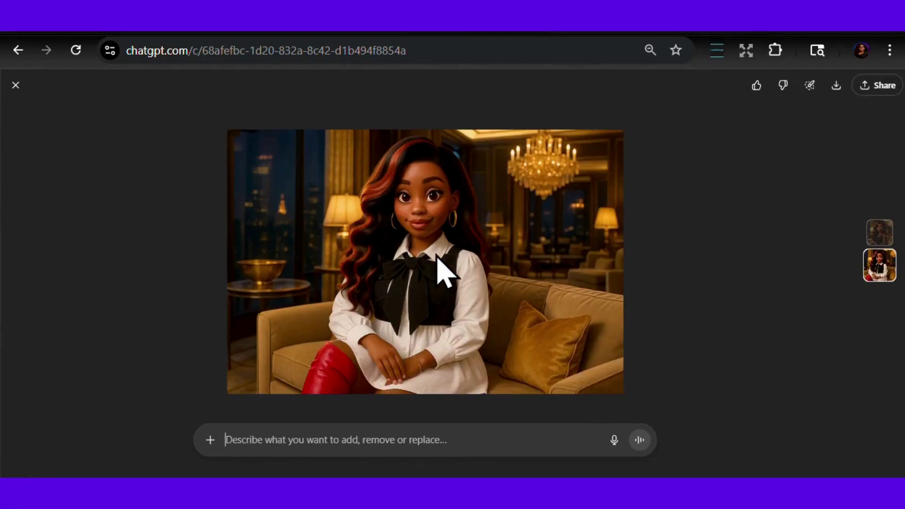
left_click(832, 86)
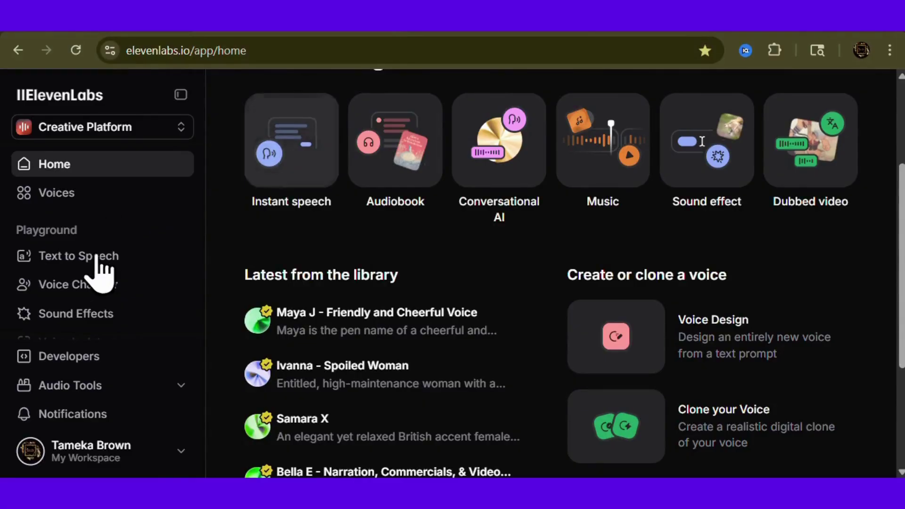
Set Text to Speech to the Eleven v3 (alpha) model and Tiffany - Realistic Conversations voice.
left_click(93, 267)
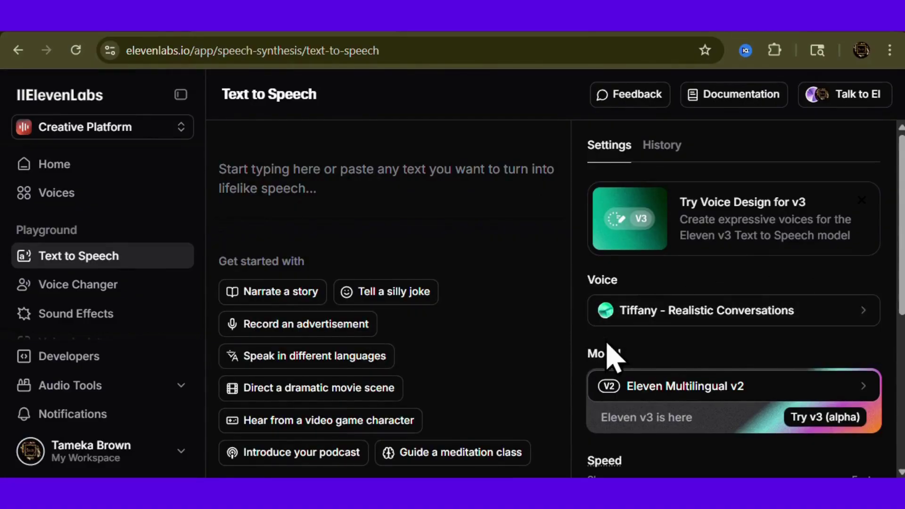
left_click(865, 394)
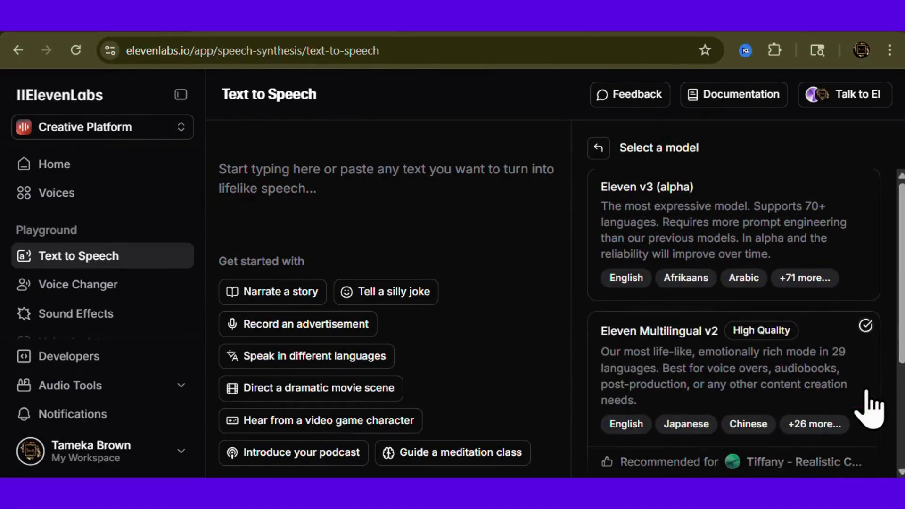
left_click(679, 202)
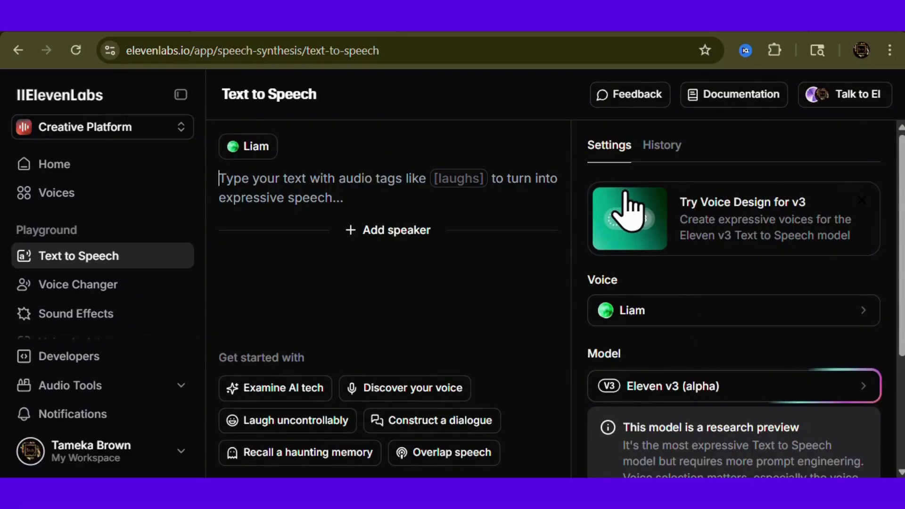
left_click(856, 320)
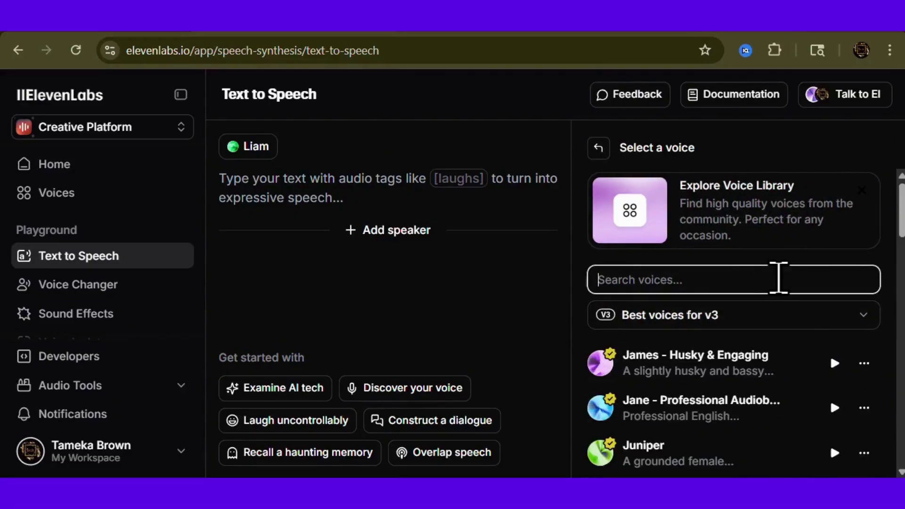
type("t")
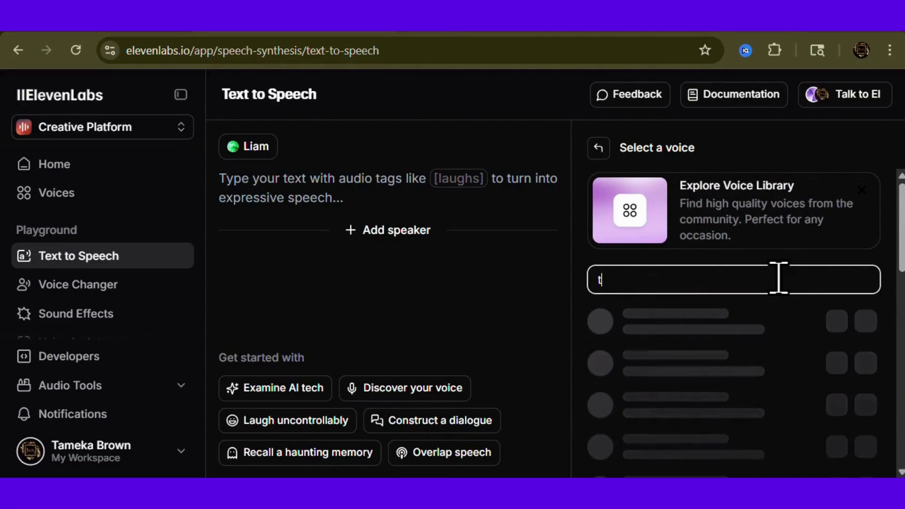
type("iffa")
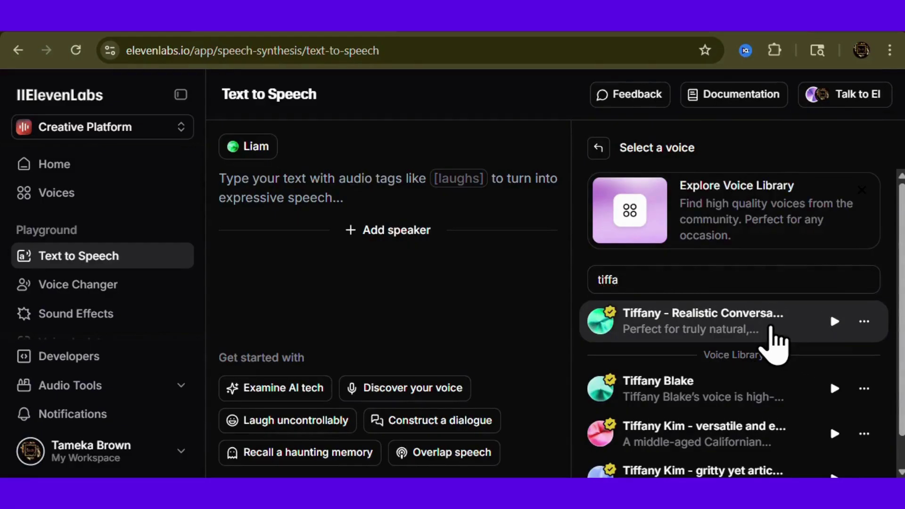
left_click(776, 343)
left_click(514, 310)
Paste the digital-bestie script, remove the stray quote mark, and generate the speech.
type("Hey there! I'm your digital bestie, styled and brought to life with a little help from Pinterest, ChatGPT, and a whole lotta creativity. I mean, how cute is this outfit? Total Pinterest find. Now I can walk, talk, and slay—thanks to some AI magic. Let’s keep creating, because this is just the beginning!\"")
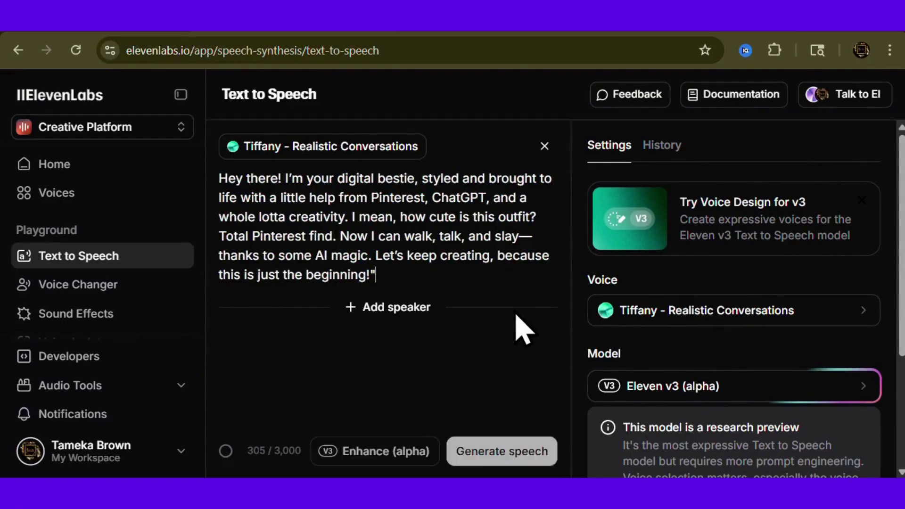
key("BackSpace")
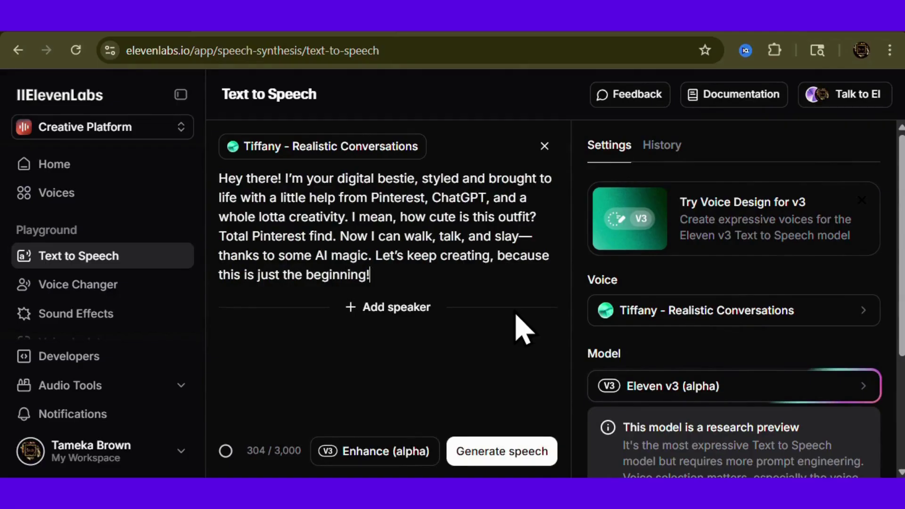
left_click(511, 449)
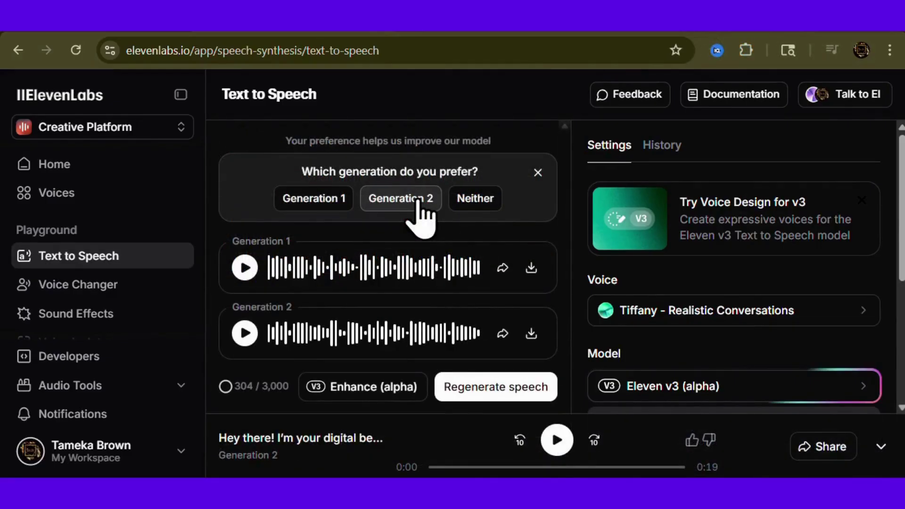
Download Generation 2 as an MP3 and upload the restyled image to PixVerse.
left_click(418, 202)
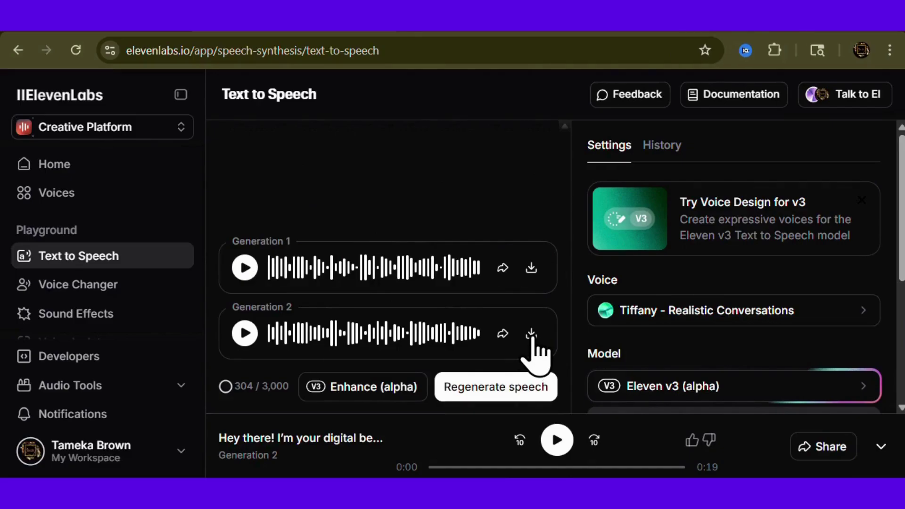
left_click(532, 334)
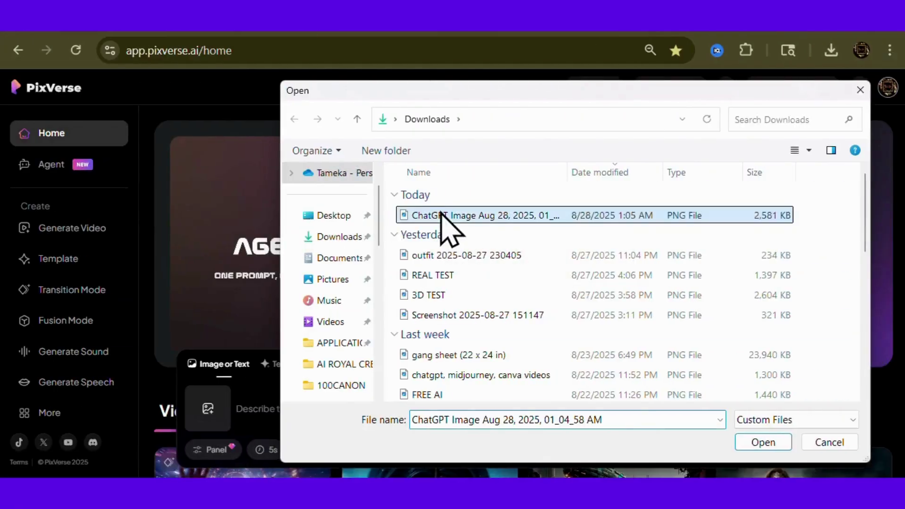
double_click(496, 215)
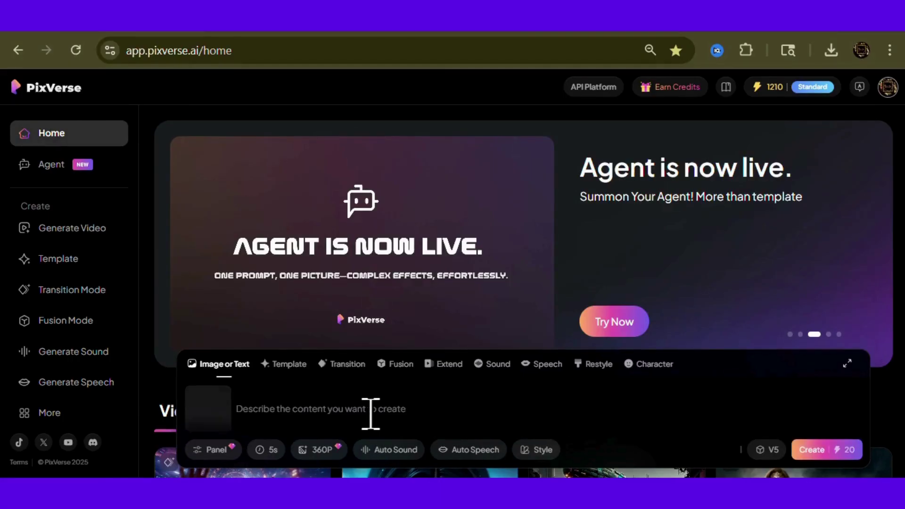
Paste the talking-woman motion prompt, keep a 5s duration, and create the 360P video.
left_click(318, 409)
type("An African American woman sits on her couch in a luxury apartment, maintaining eye contact with the camera as she talks. She gestures smoothly with her hands, her movements natural and relaxed, the soft light of the apartment highlighting her face")
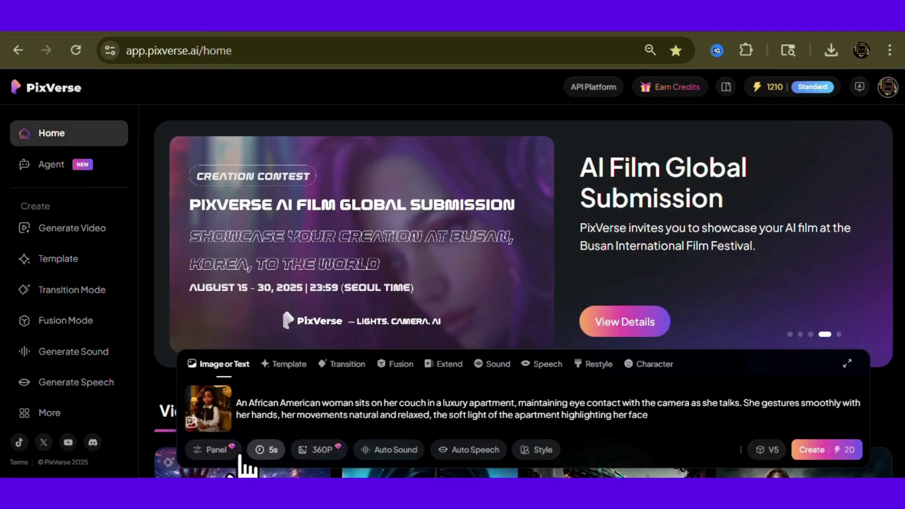
left_click(268, 451)
left_click(460, 452)
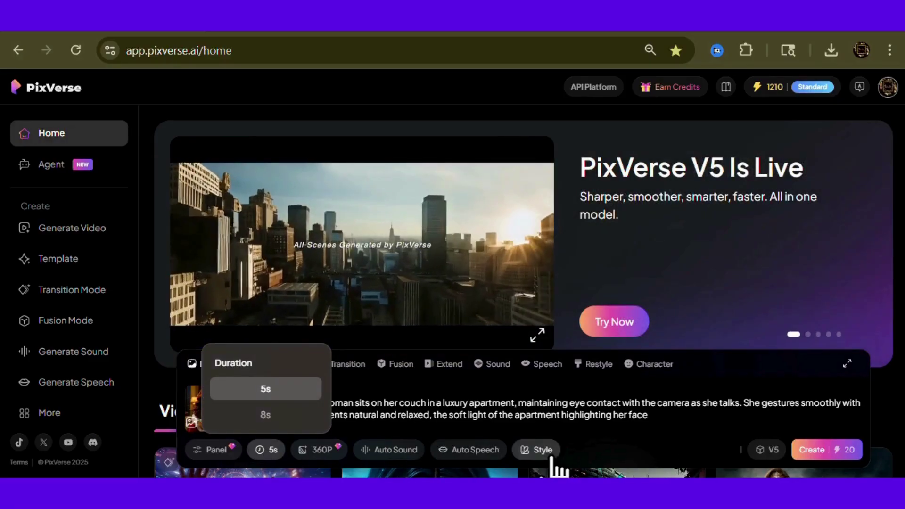
left_click(828, 453)
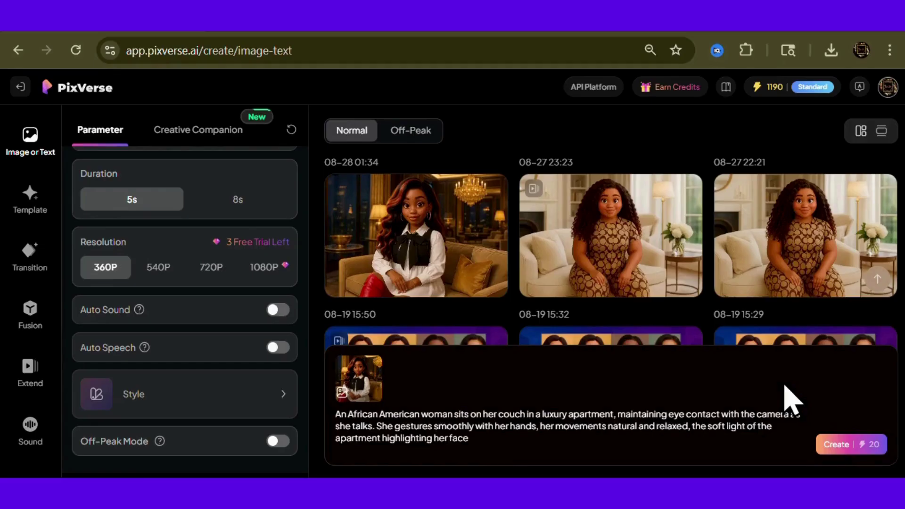
Open the newest penthouse video and choose Extend on it.
left_click(396, 243)
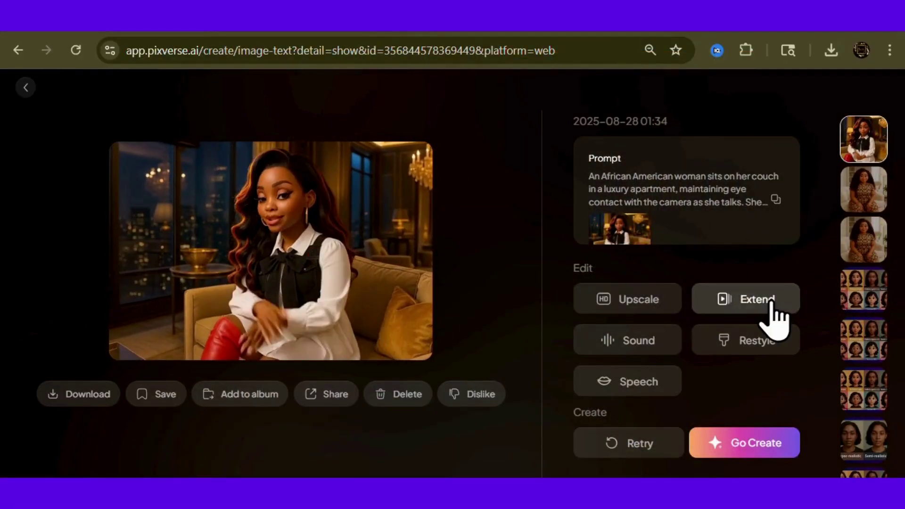
left_click(772, 304)
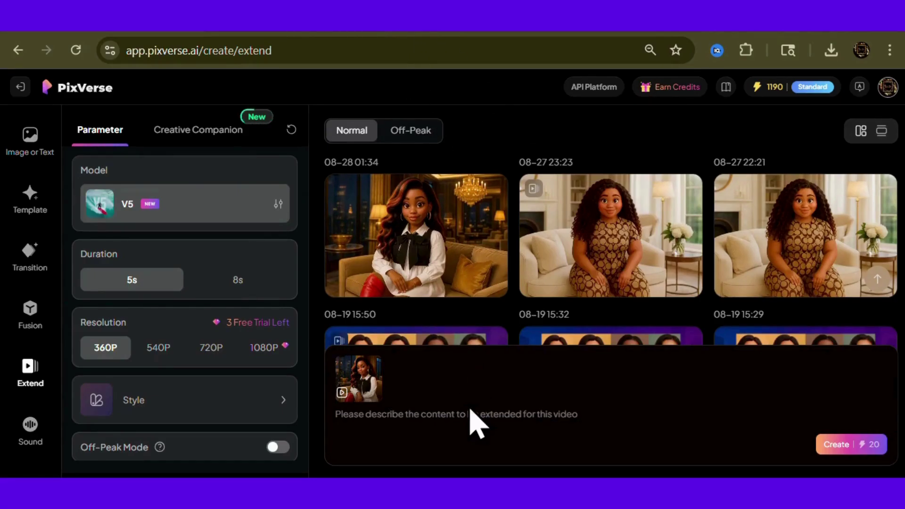
Paste the rise-from-the-couch prompt into Extend and generate the extension clip.
type("An African American woman stands up naturally from the couch in her luxury apartment, still talking and maintaining eye contact with the camera. The tracking shot follows her smoothly as she rises, her movements relaxed and confident in the soft apartment lighting.")
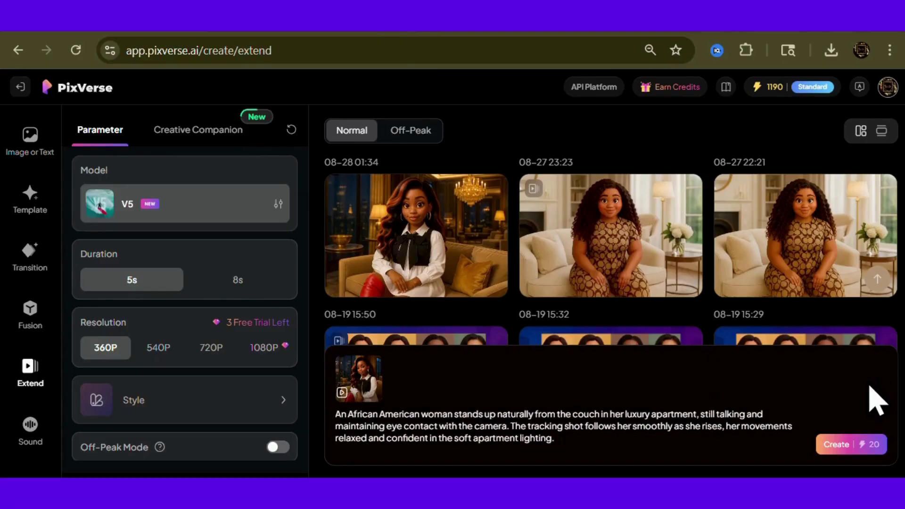
left_click(863, 447)
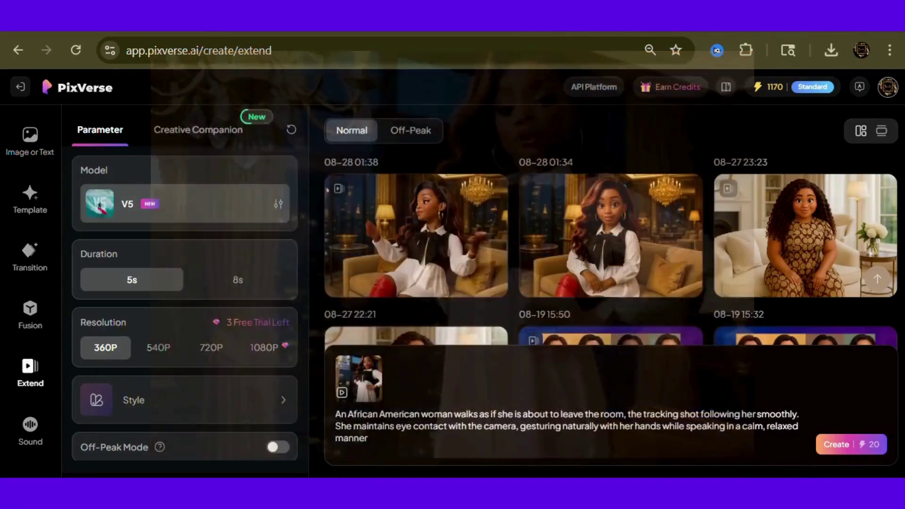
Generate the walk-to-leave extension and open the resulting 08-28 01:40 clip.
left_click(840, 444)
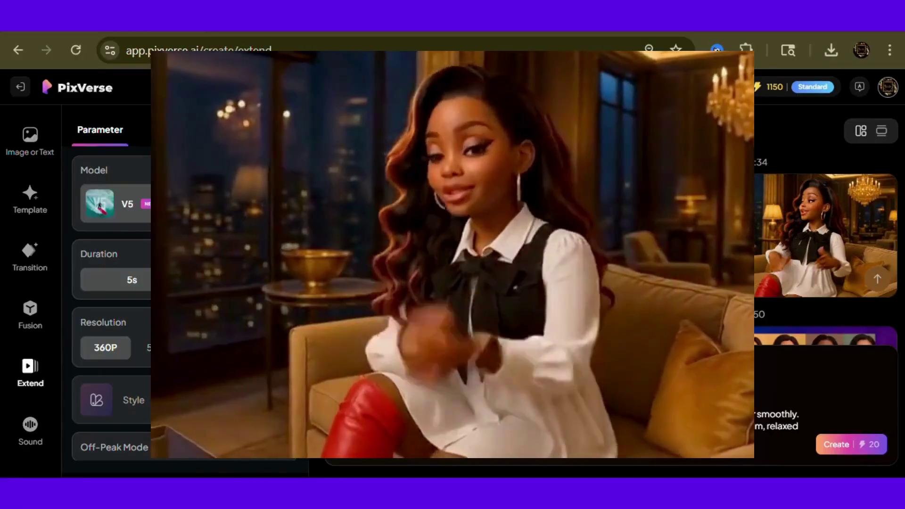
left_click(825, 227)
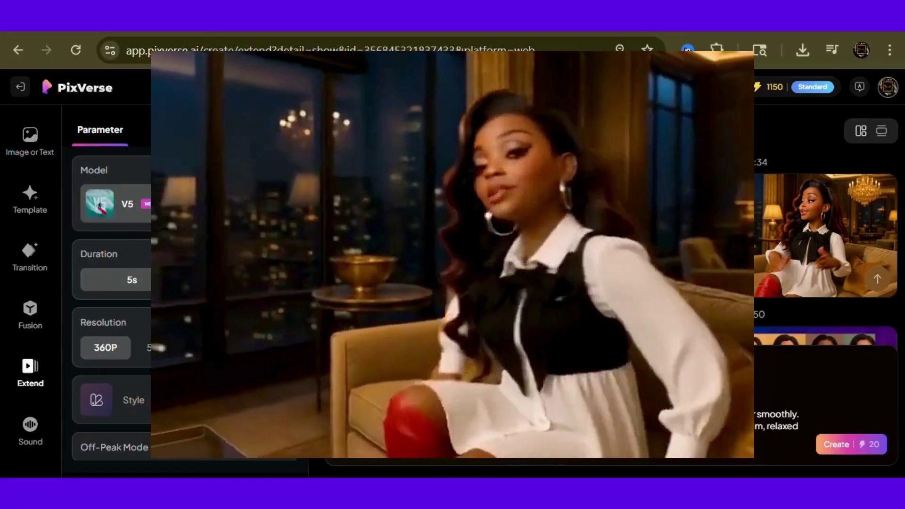